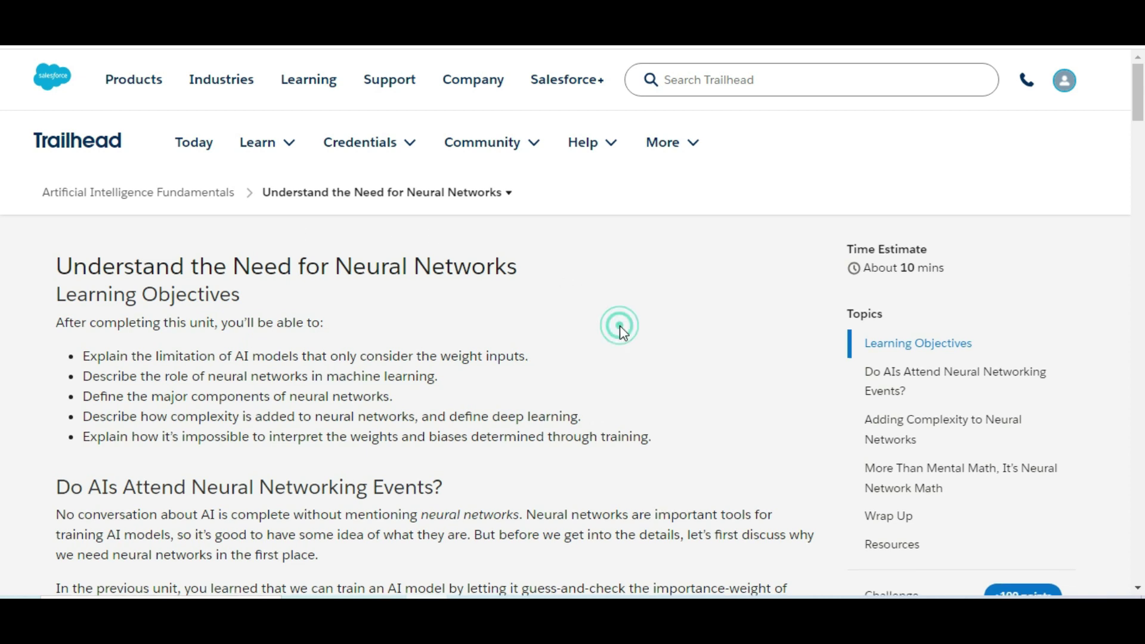
pyautogui.scroll(-3, 620, 326)
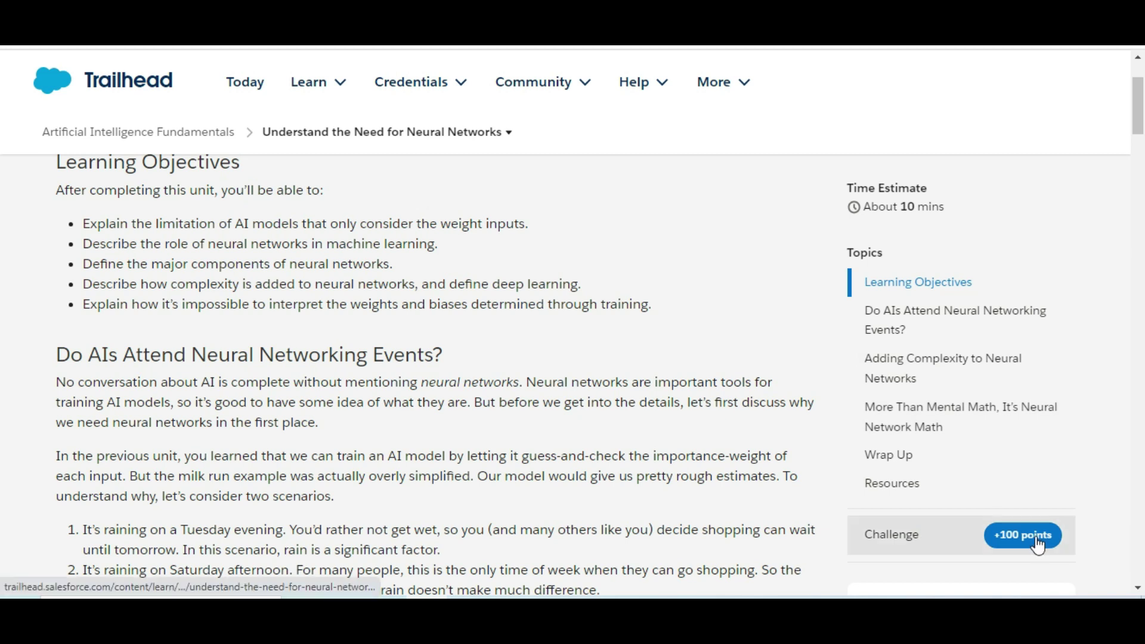
# Jump to the unit's +100-point challenge quiz and answer question 1 with Layers (C).
pyautogui.click(1034, 537)
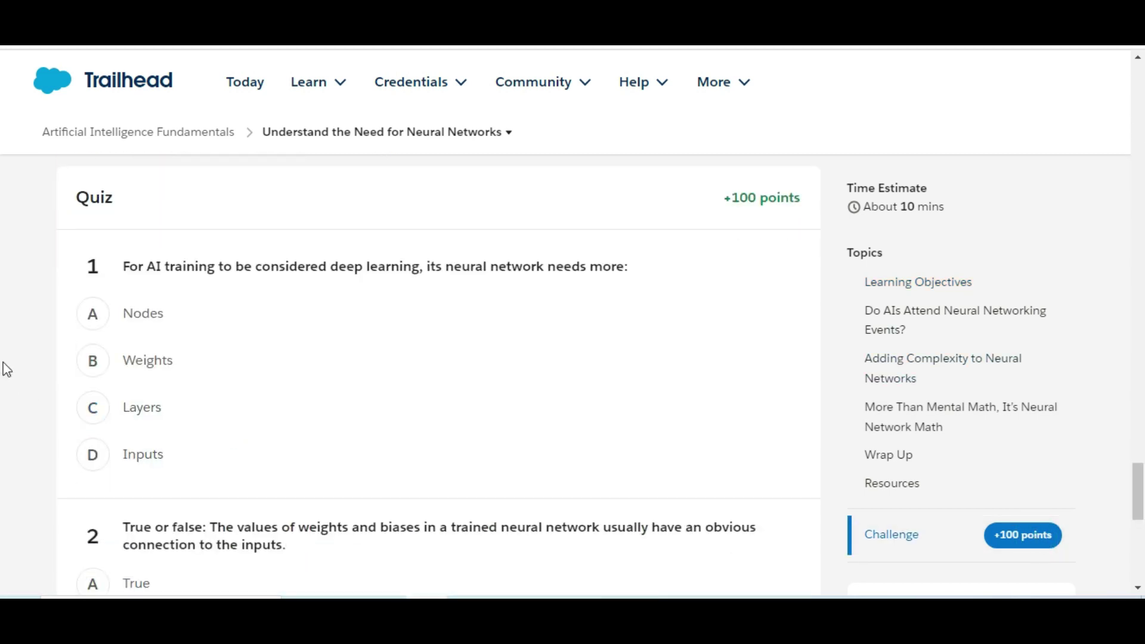
pyautogui.scroll(-1, 9, 369)
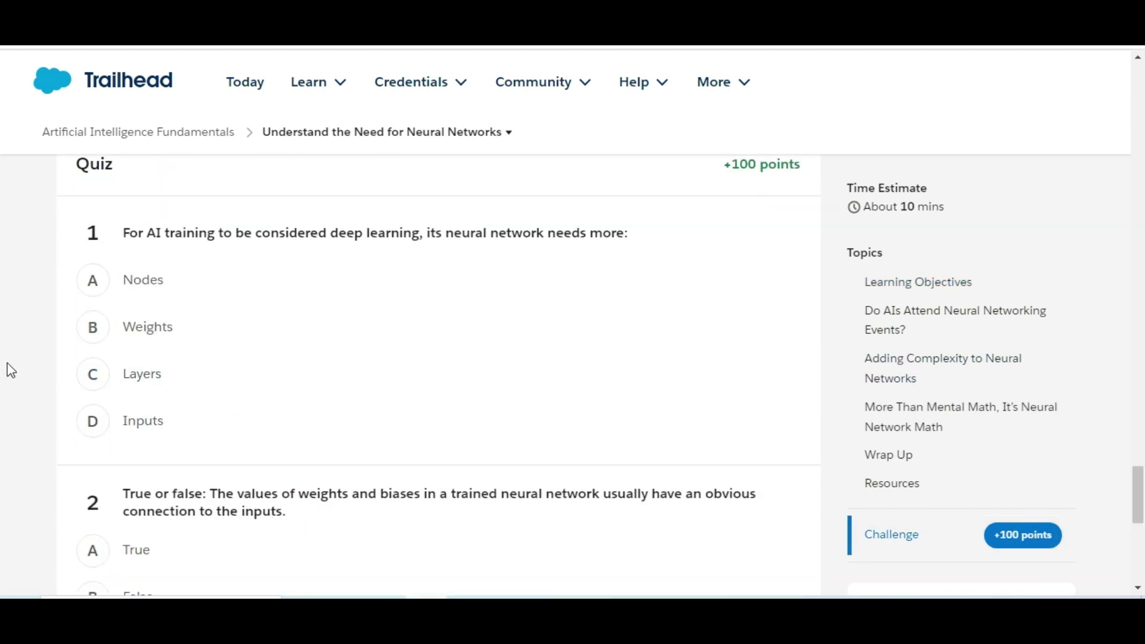
pyautogui.scroll(-1, 10, 369)
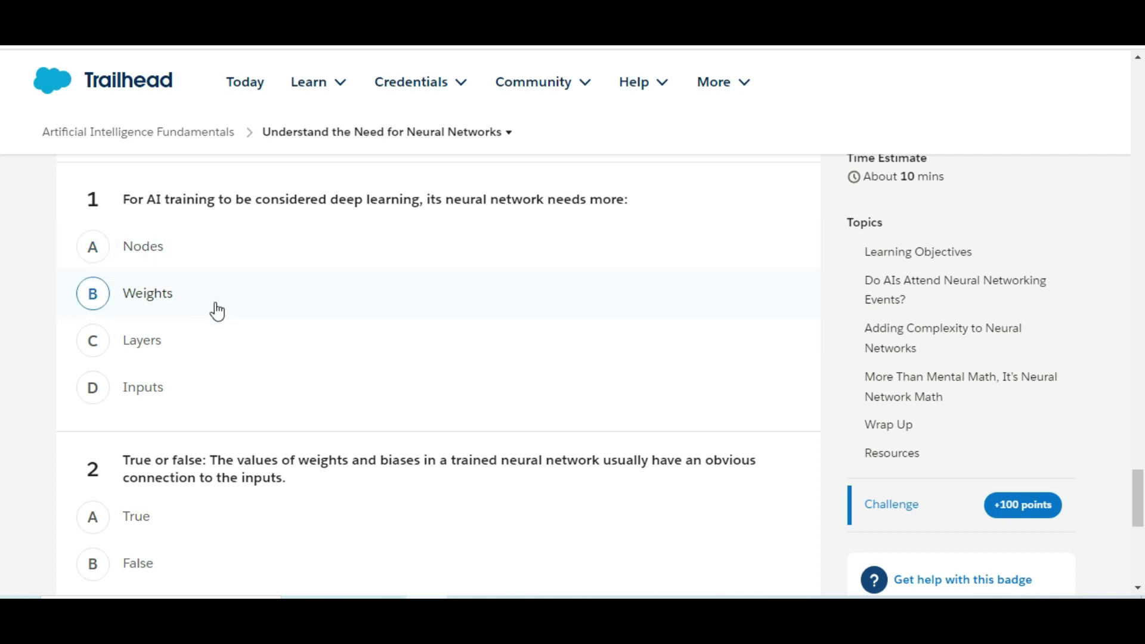
pyautogui.click(182, 347)
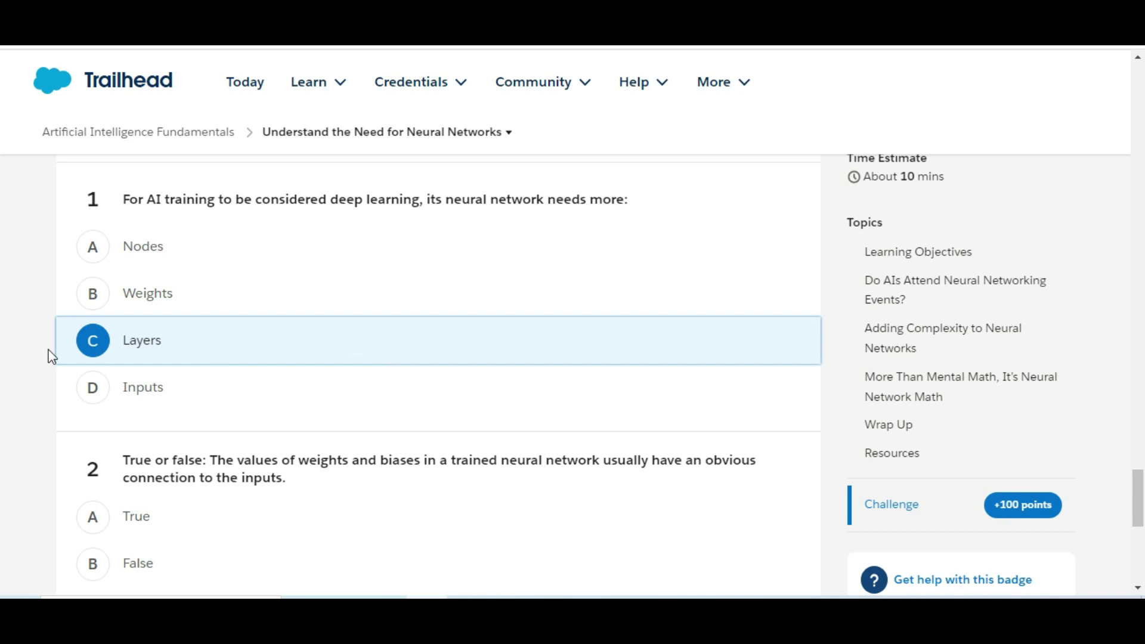
pyautogui.scroll(-1, 28, 359)
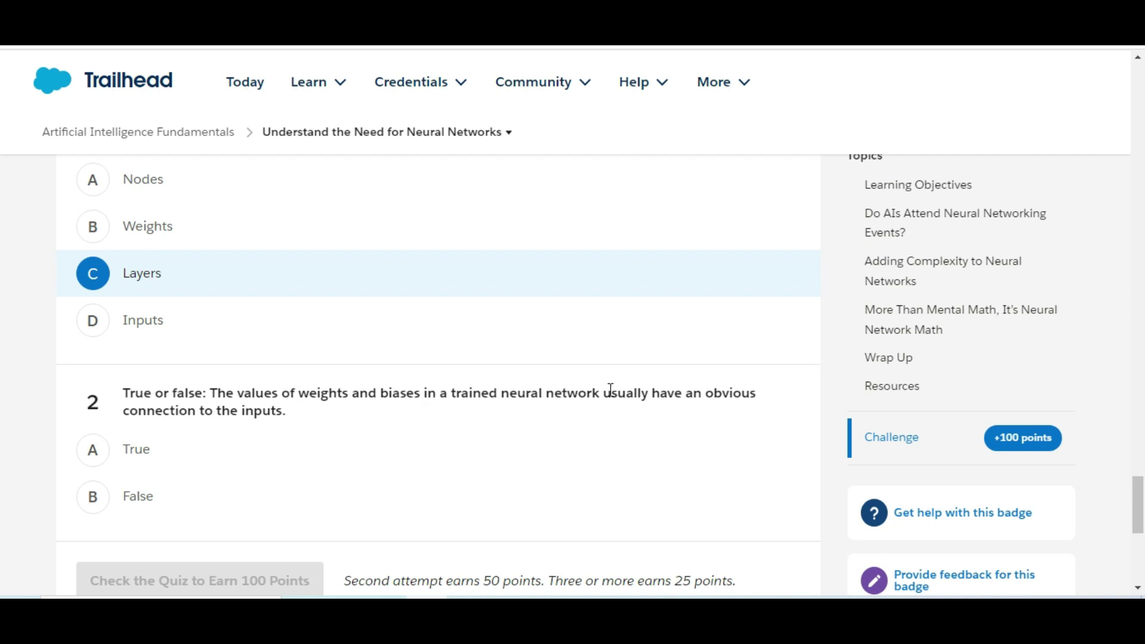
# Answer question 2 of the quiz with False (B).
pyautogui.click(166, 498)
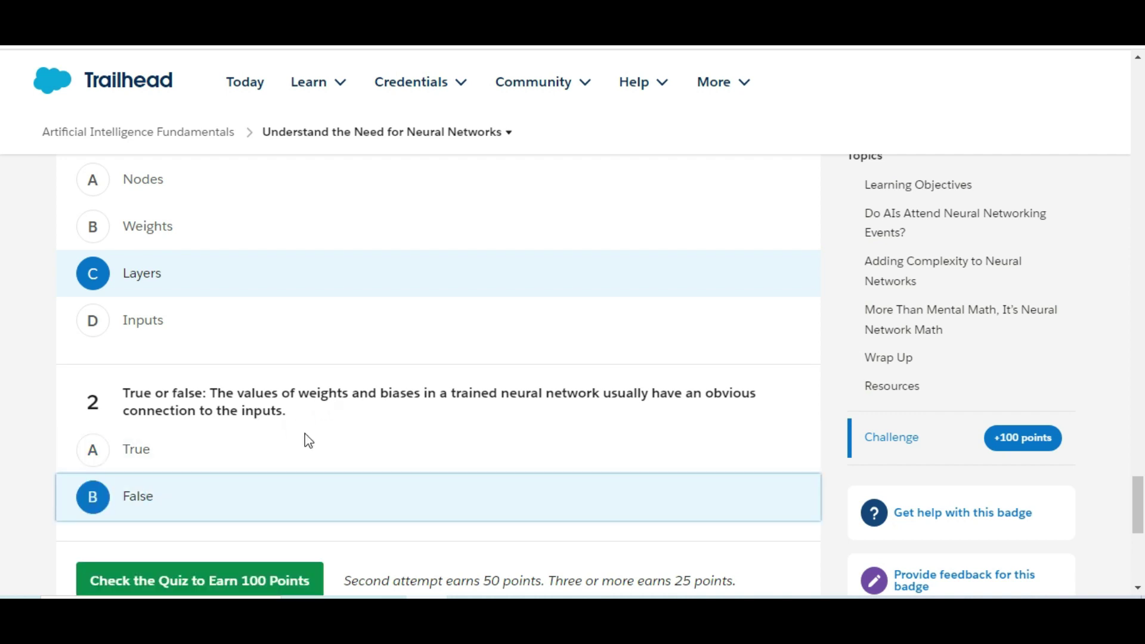
pyautogui.click(8, 464)
pyautogui.scroll(-1, 7, 464)
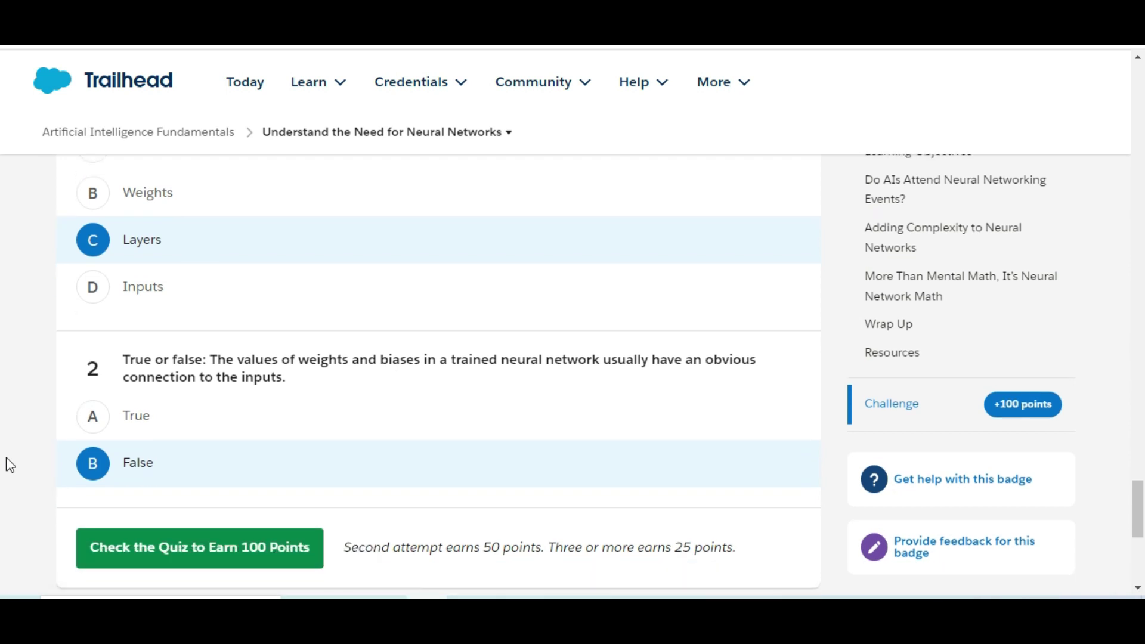
# Submit the Layers and False answers for checking to earn 100 points.
pyautogui.click(172, 537)
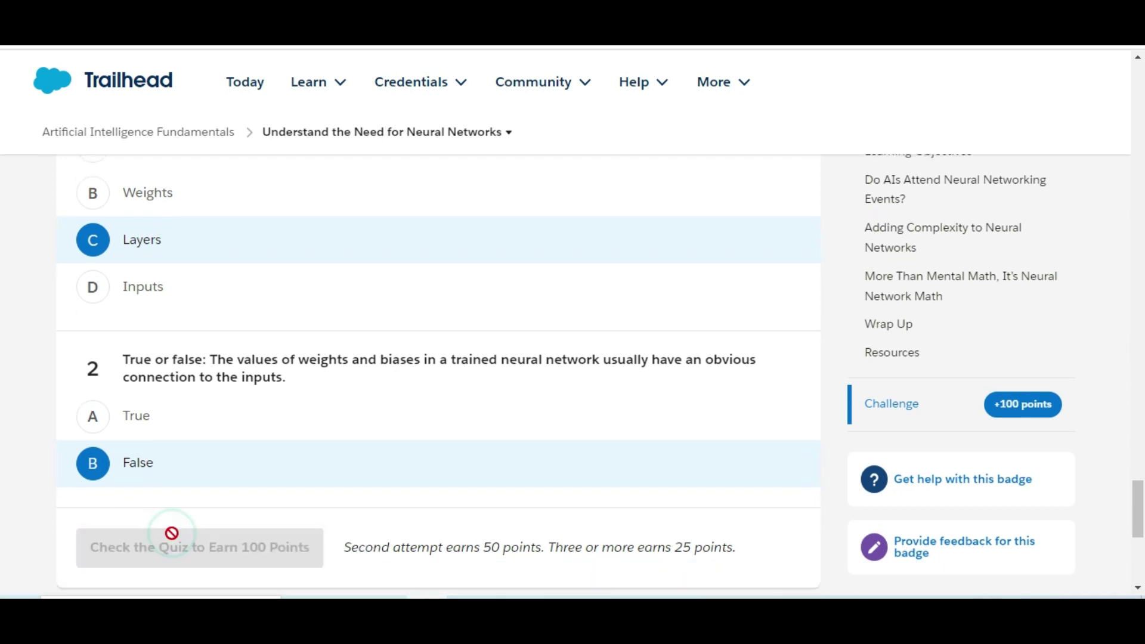